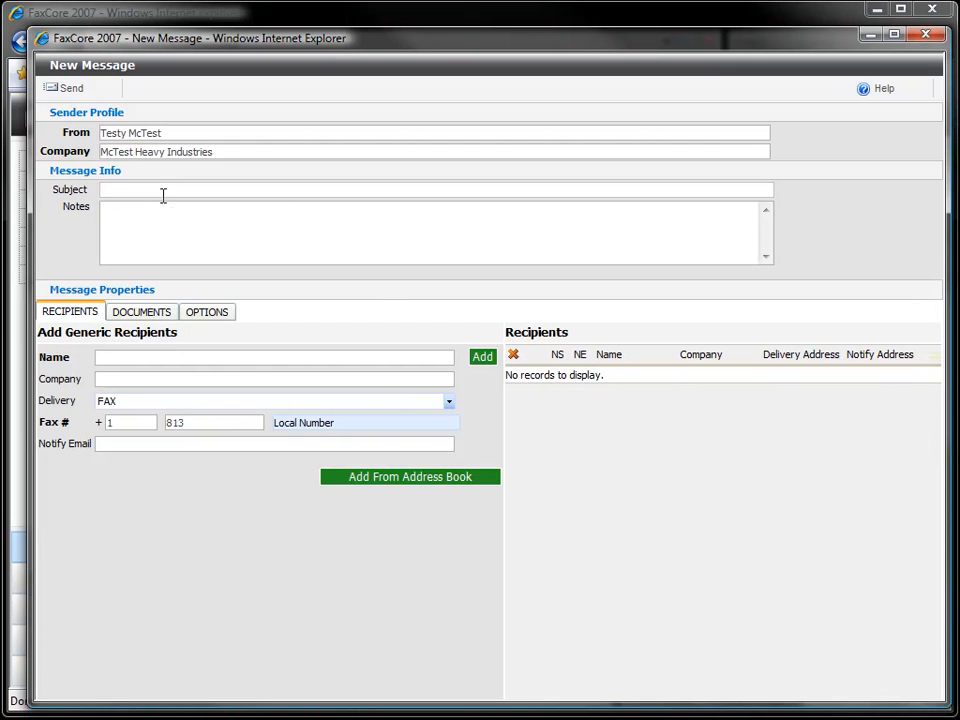
Step: Set the fax subject to the recipient's name and add the note 'More details on our heavy dozer request'
type("Marge Simpson")
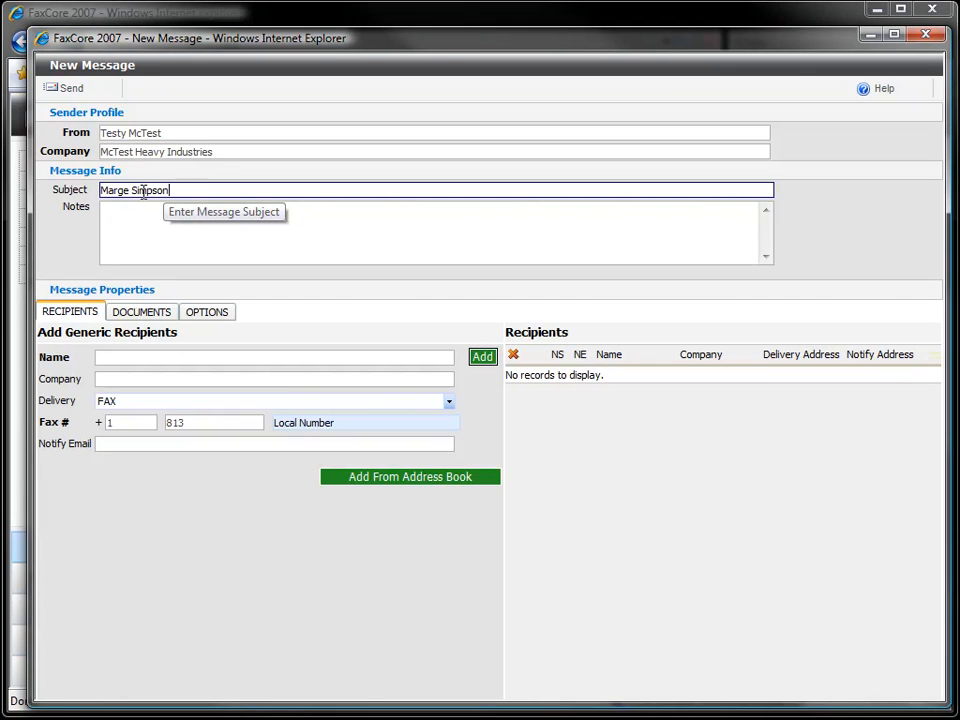
key("Tab")
type("Mo")
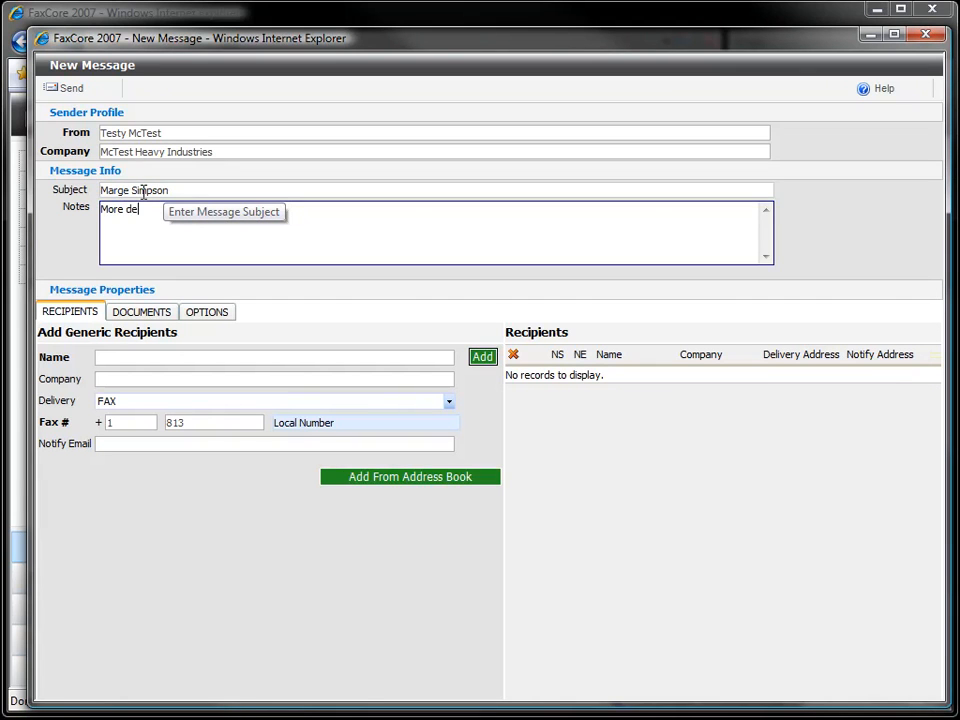
type("re details on our heavy dozer request")
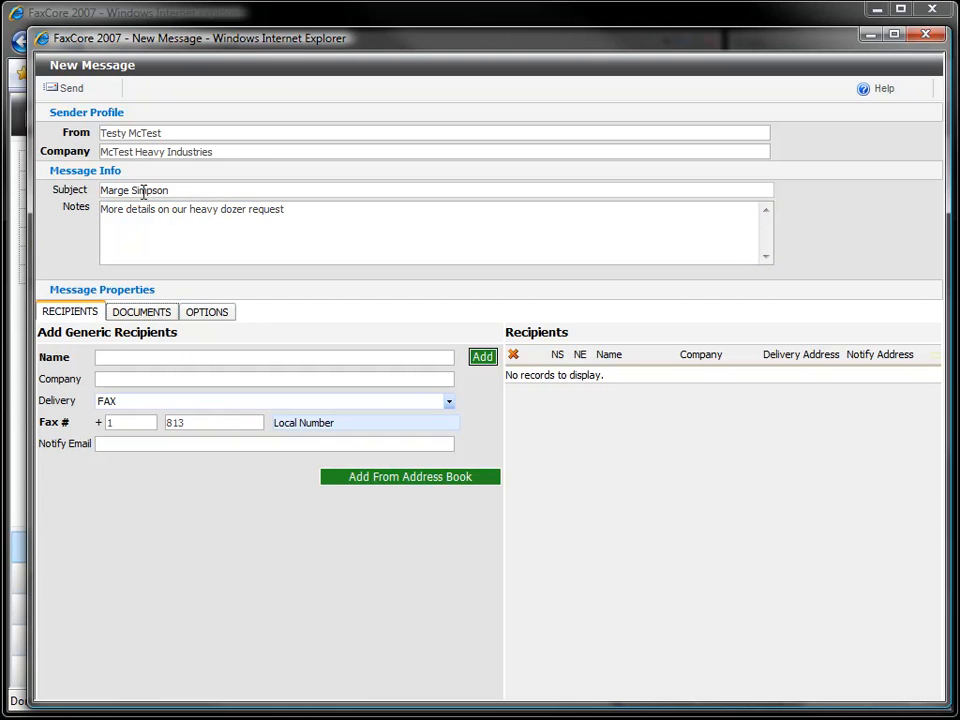
key("Tab")
Step: Add the recipient at Simposon Heavy Equipment with their fax number and notification e-mail
type("Mar")
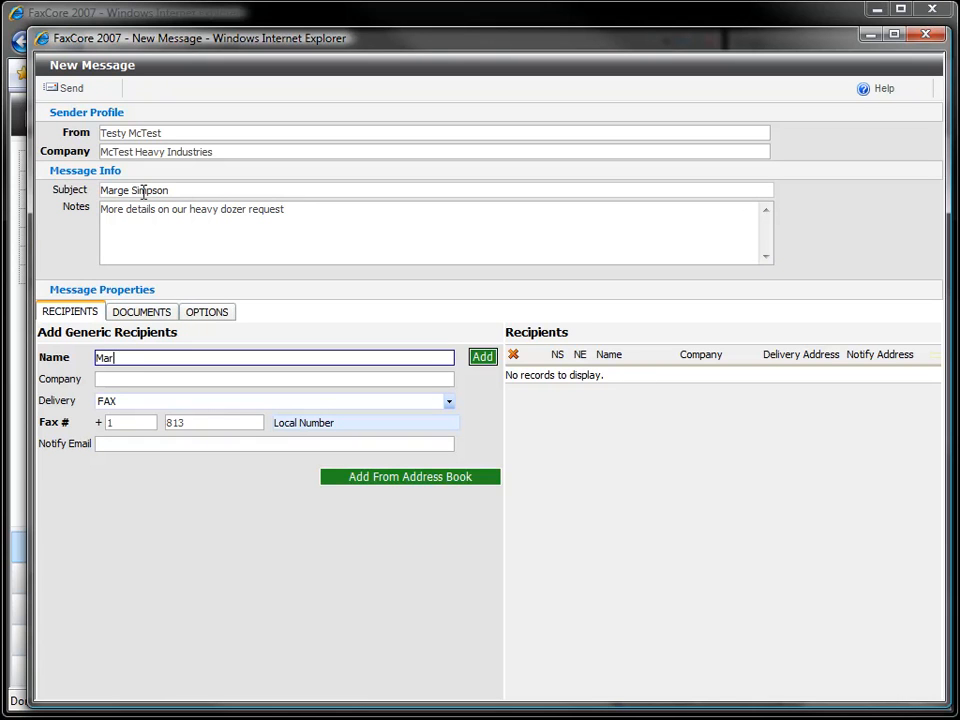
type("ge Simpson")
key("Tab")
type("Simposon Heavy Equipment")
key("Tab")
key("Tab")
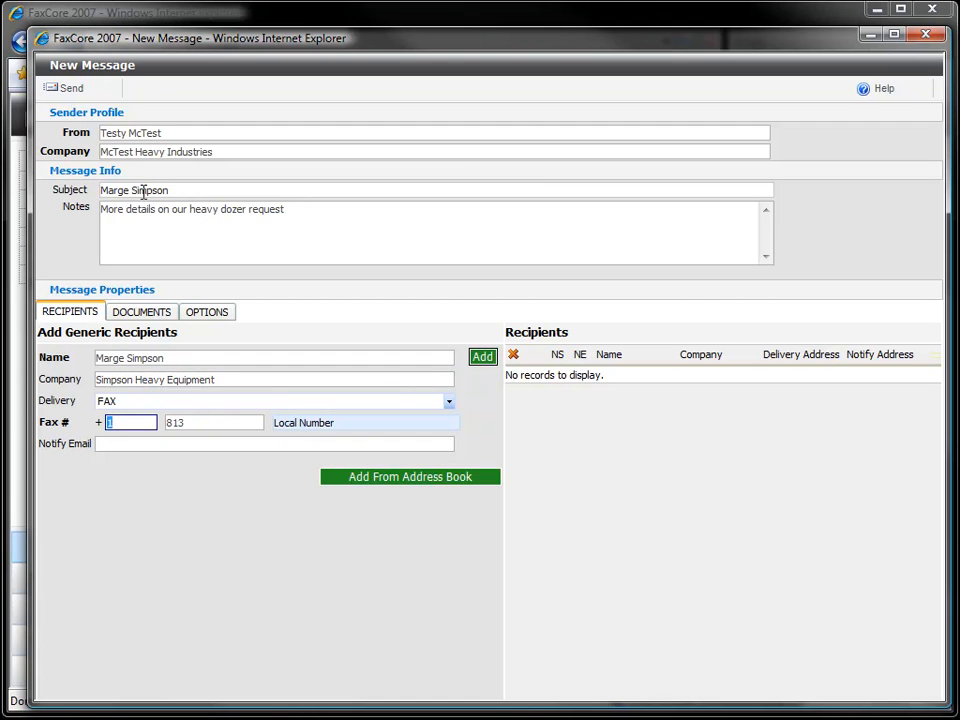
key("Tab")
key("Tab")
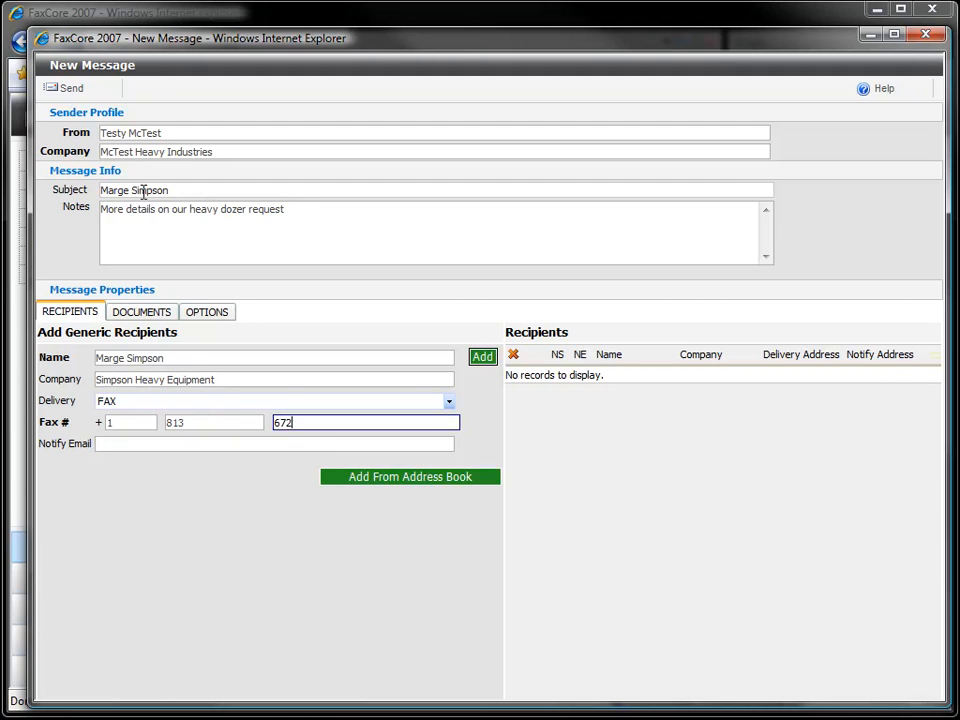
type("672-4169")
key("Tab")
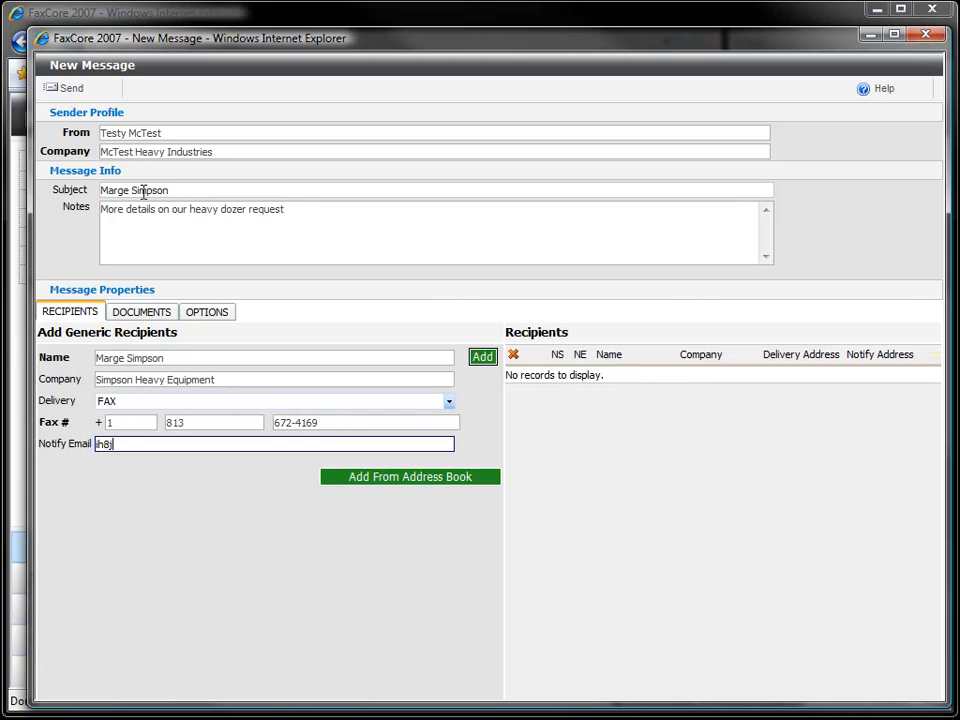
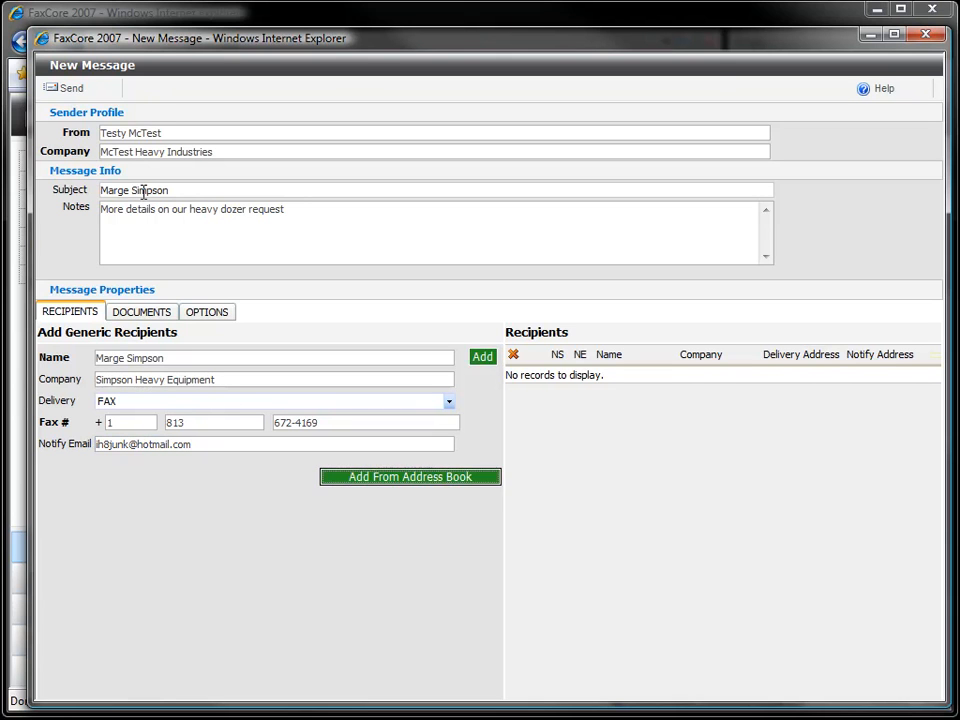
key("Tab")
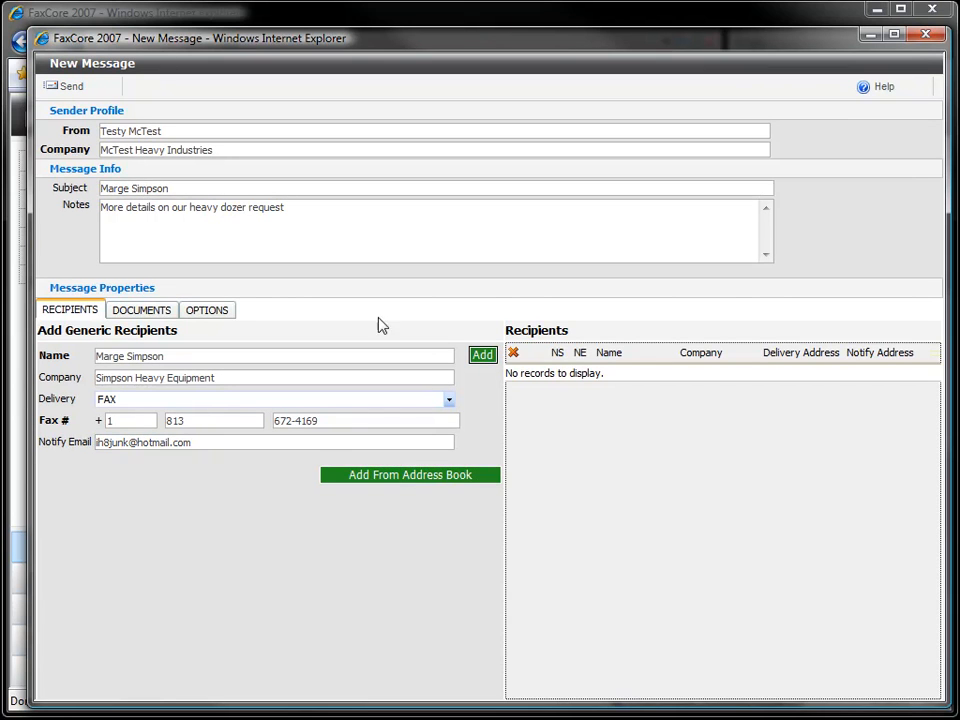
left_click(480, 358)
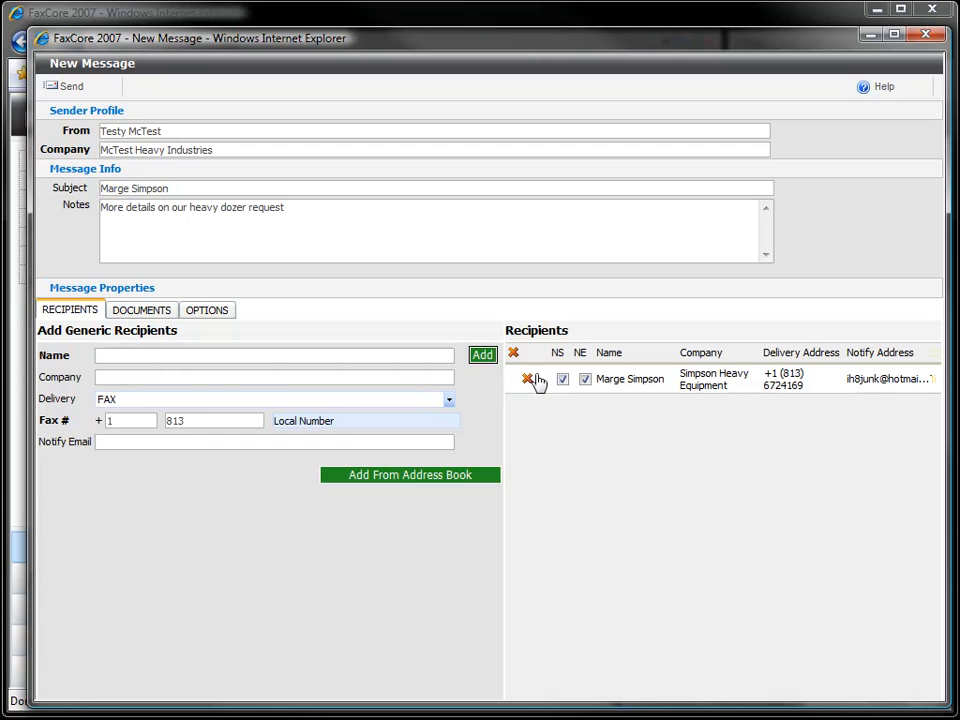
left_click(352, 355)
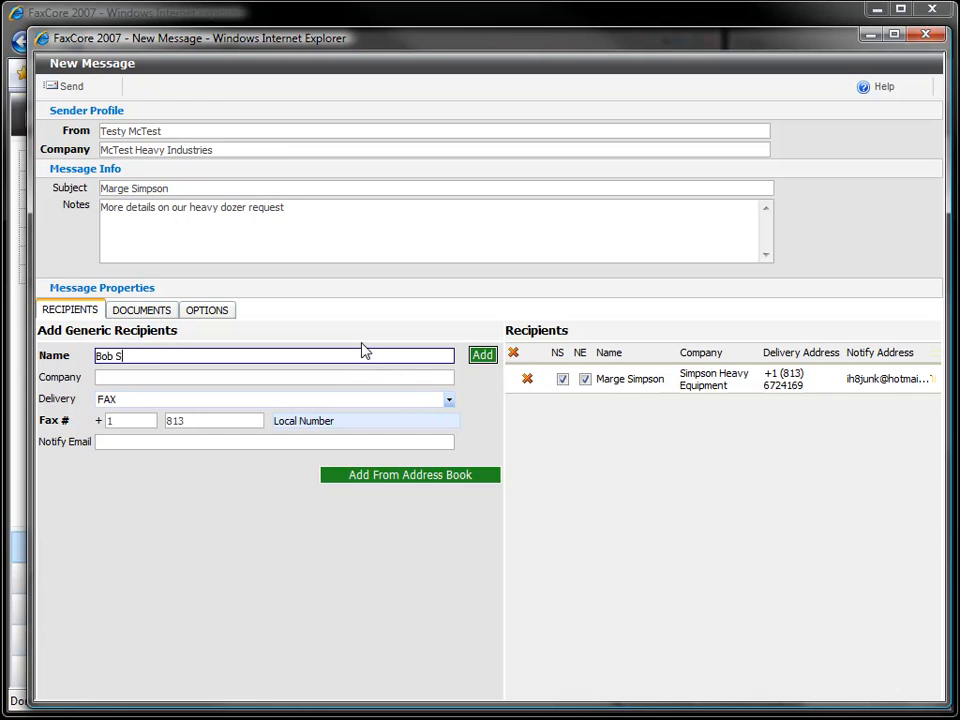
key("Tab")
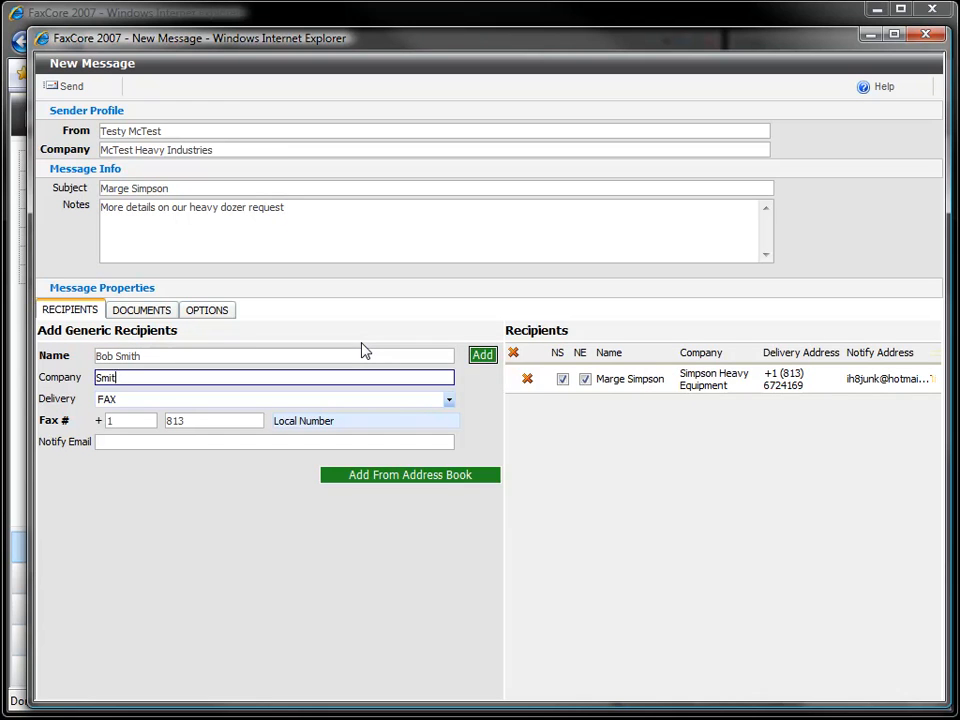
key("Tab")
key("Tab")
key("Tab")
key("Tab")
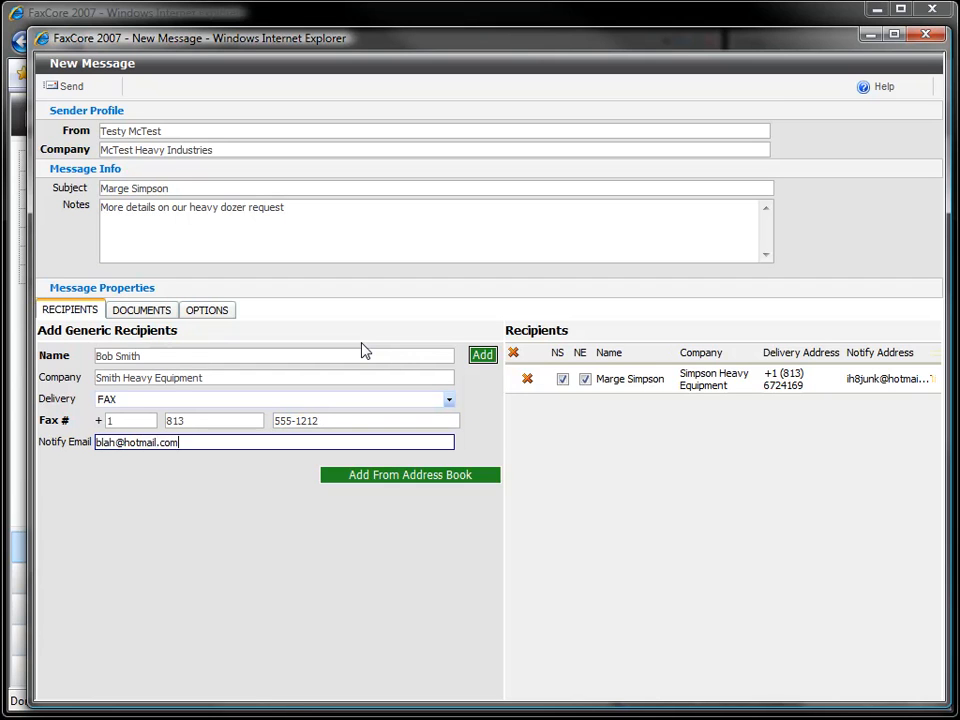
left_click(481, 356)
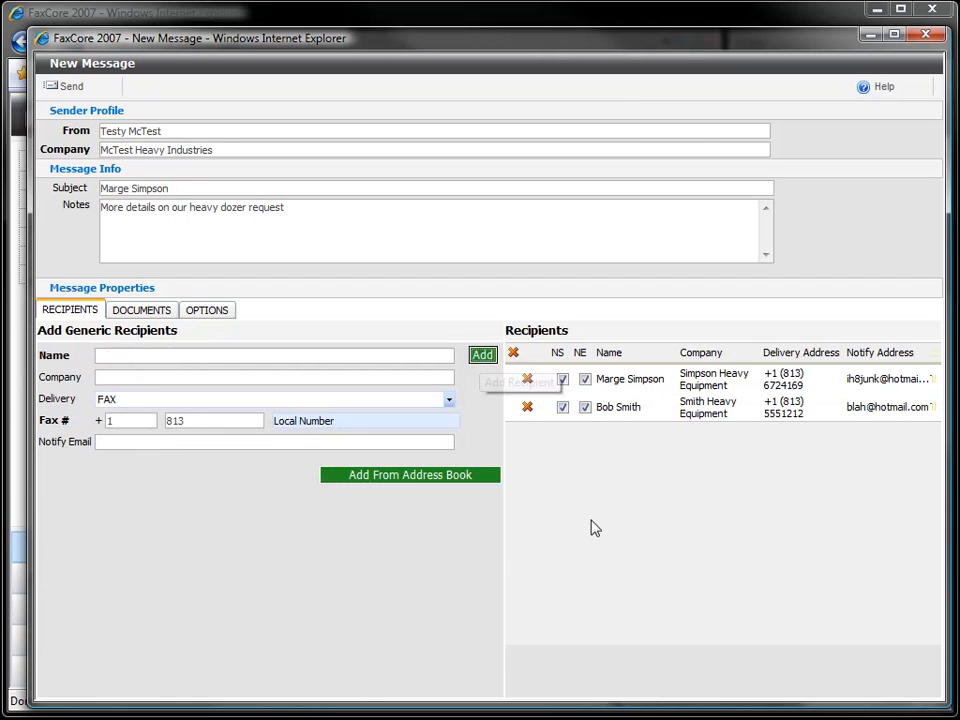
left_click(527, 408)
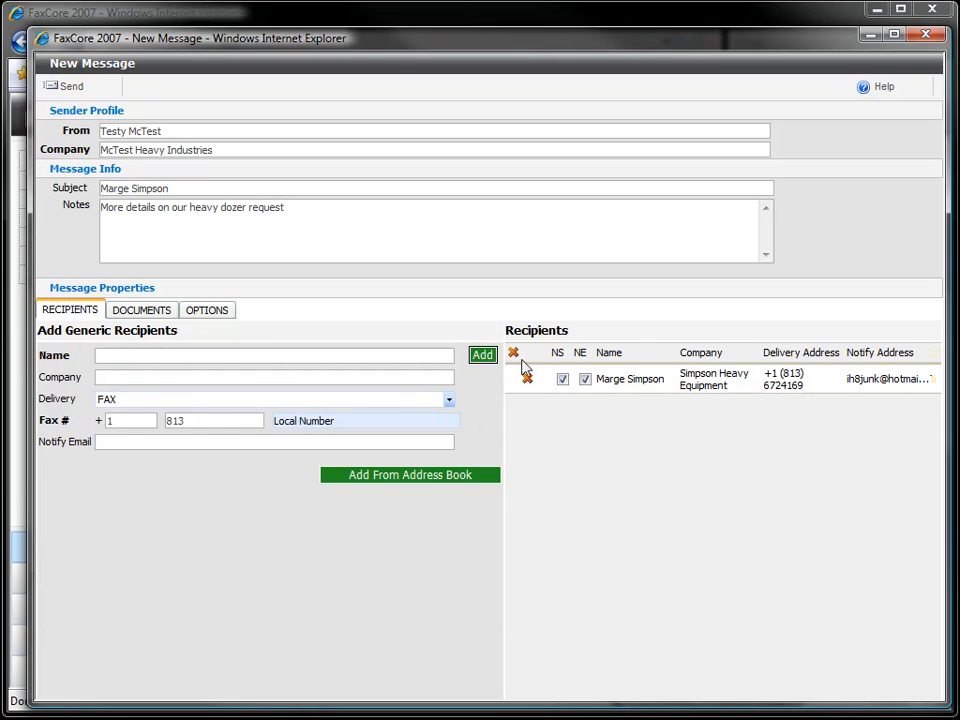
Step: Open the Attach Documents upload dialog from the fax's documents, which already include Default CoverPage
left_click(139, 313)
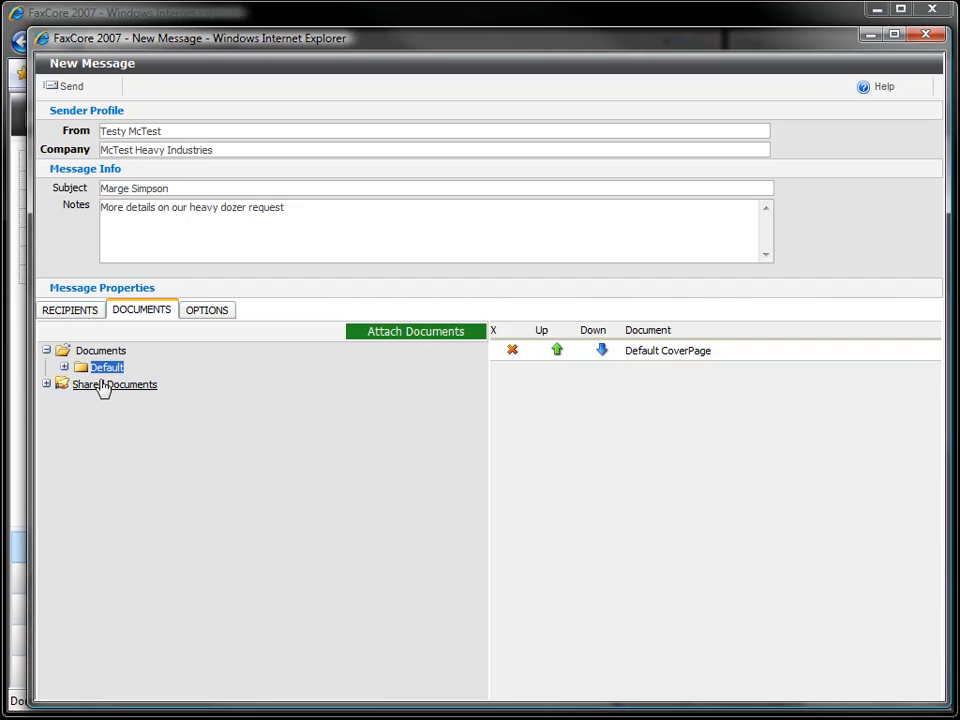
left_click(408, 339)
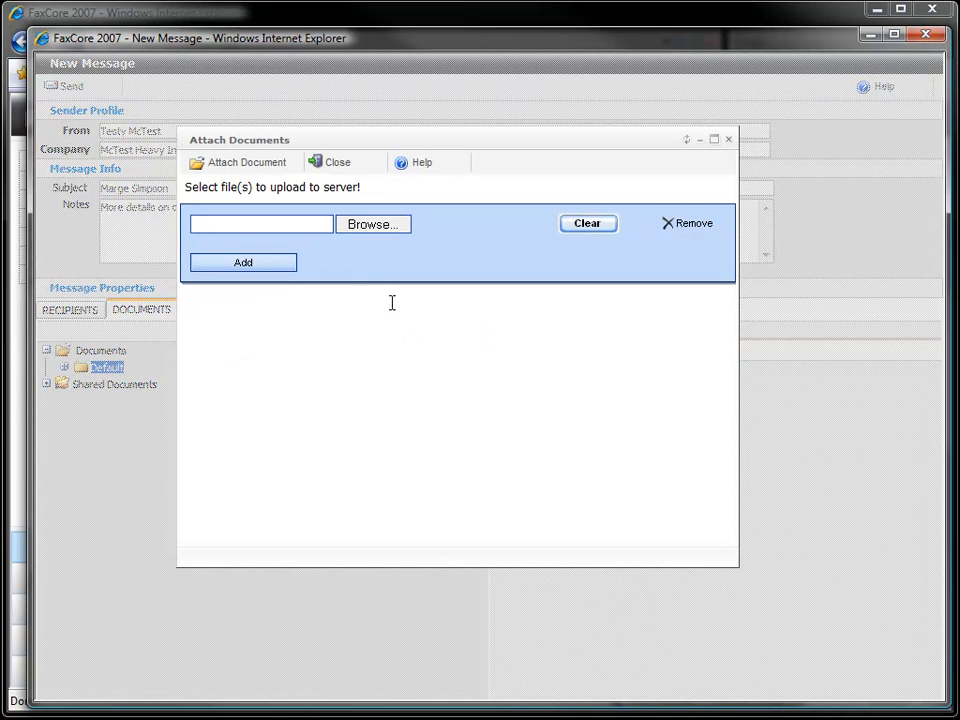
Step: Choose Very Important Document.docx from the Desktop as the upload file, adding a second file row
left_click(369, 225)
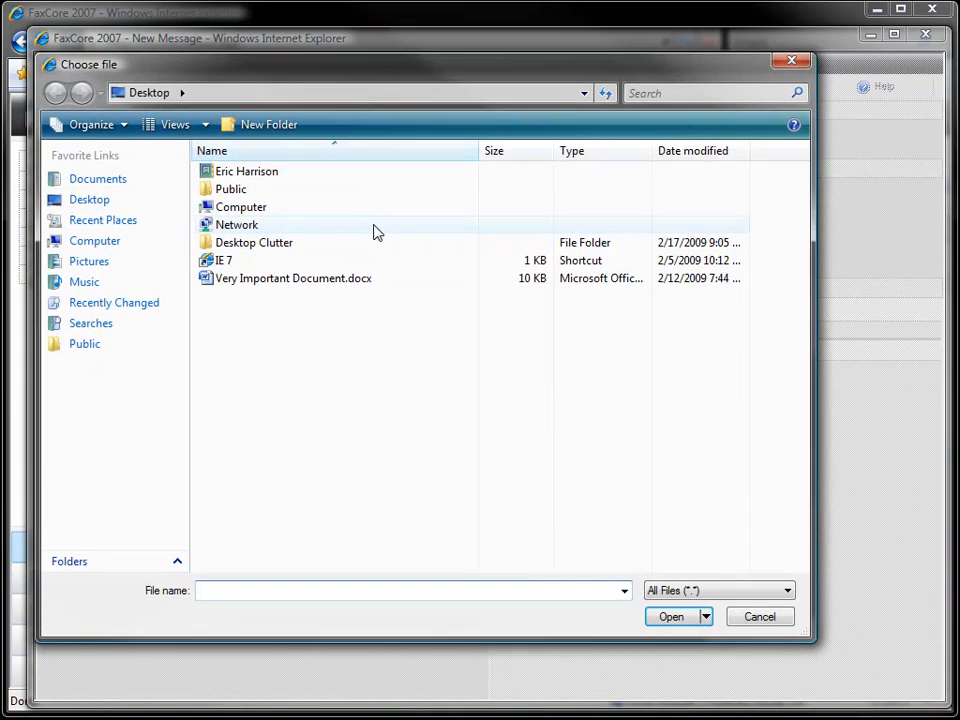
left_click(236, 279)
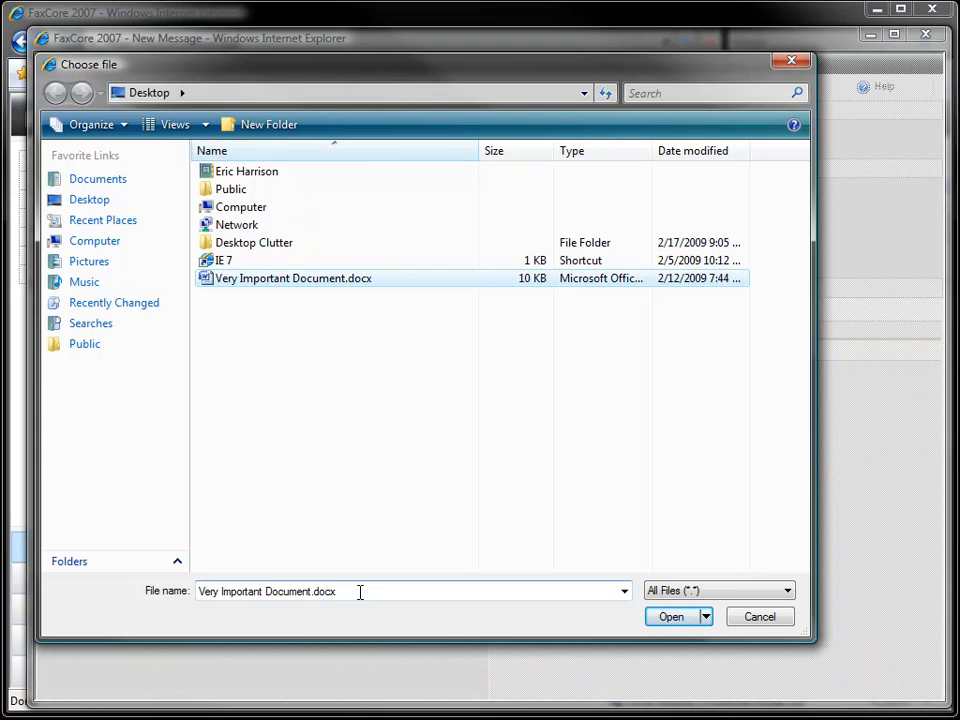
left_click(663, 622)
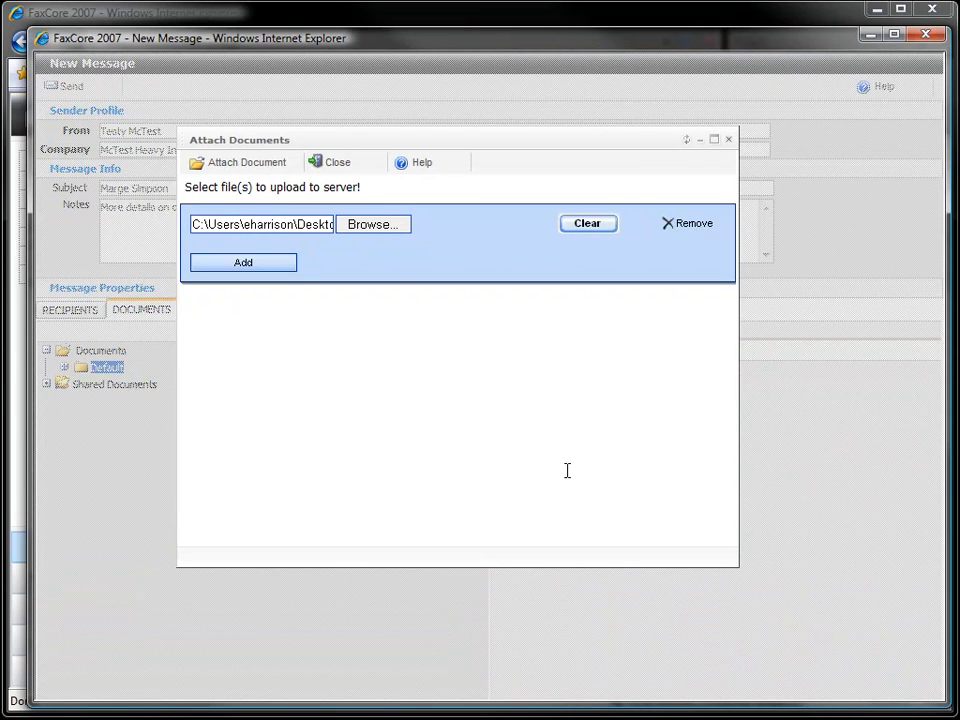
left_click(245, 264)
Step: Drop the empty second file row and attach Very Important Document.docx below Default CoverPage
left_click(205, 254)
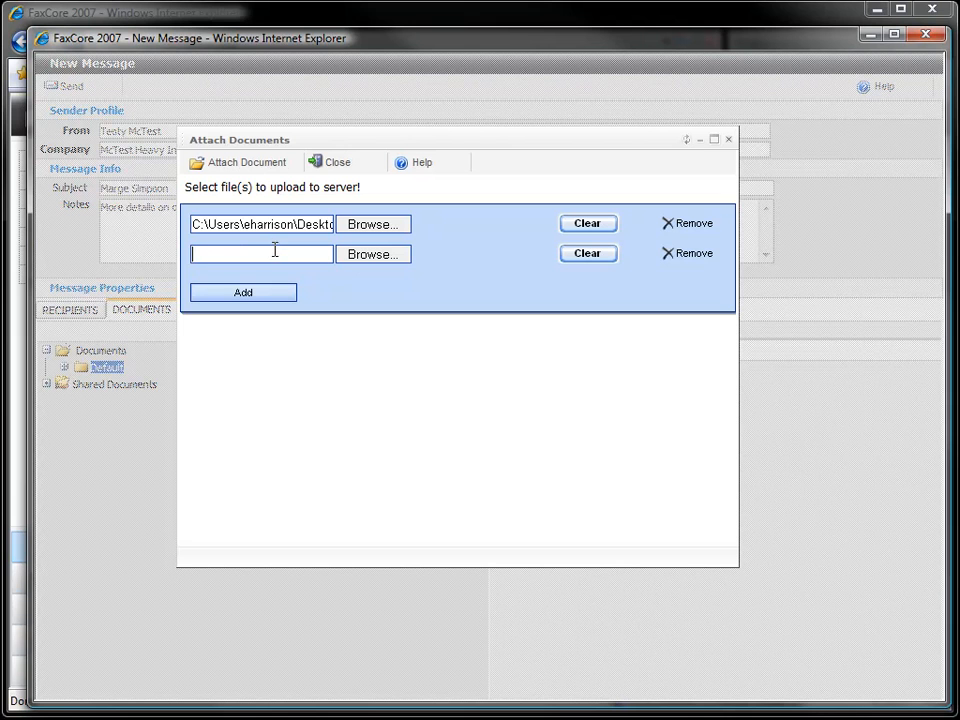
left_click(355, 258)
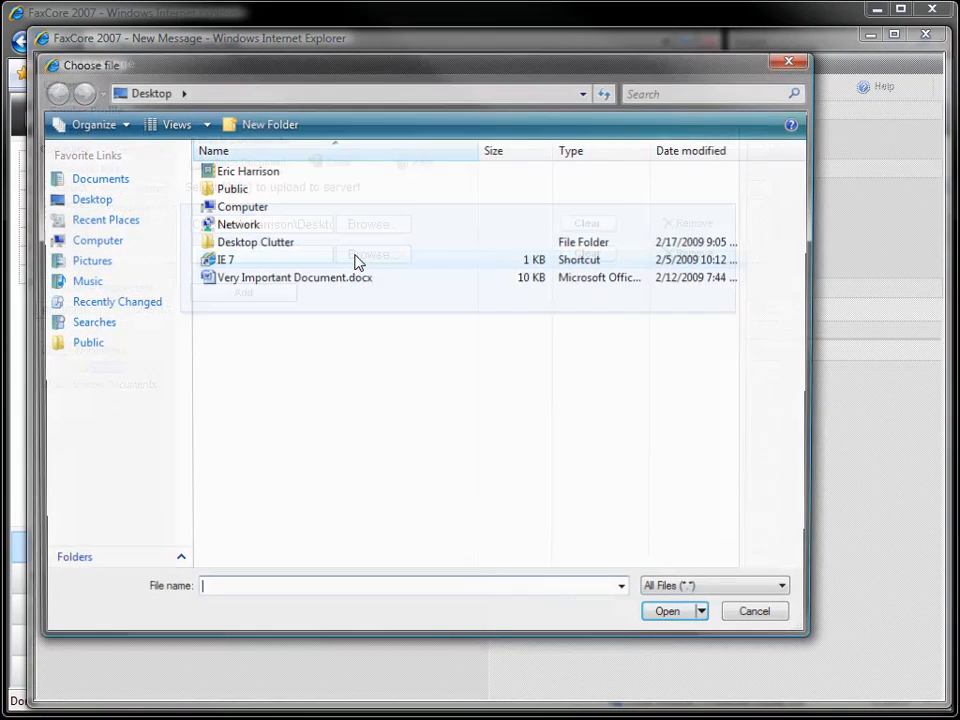
left_click(752, 615)
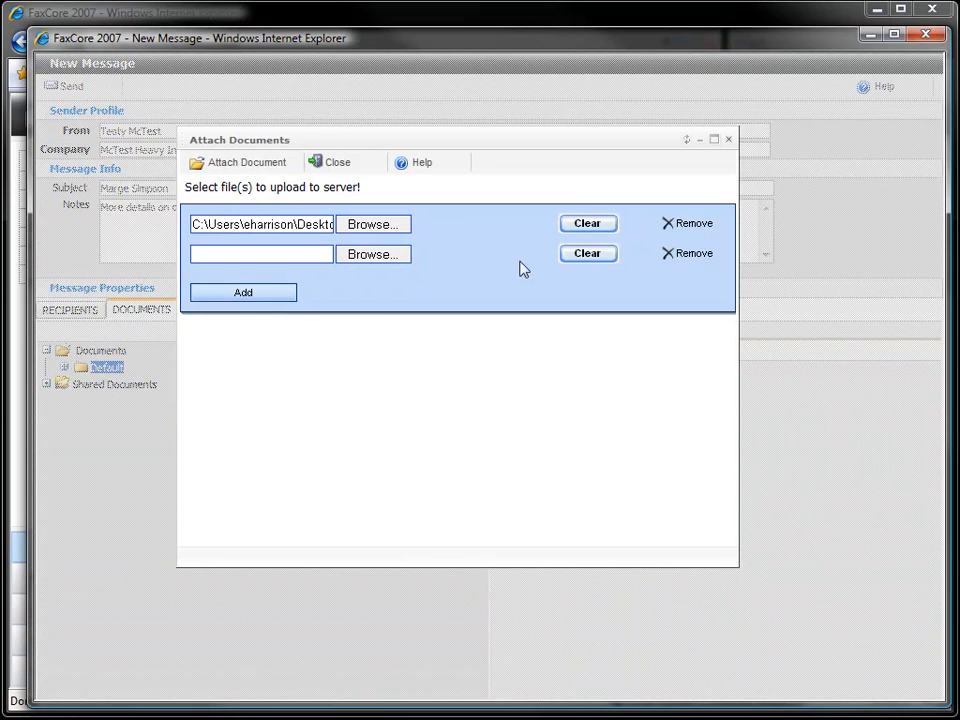
left_click(684, 255)
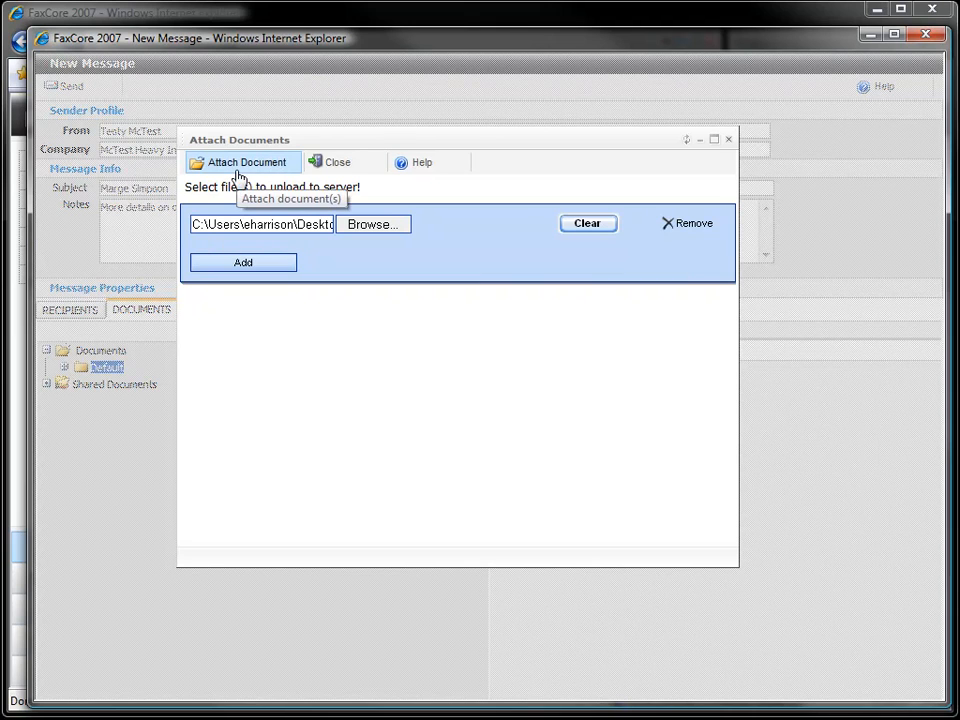
left_click(238, 176)
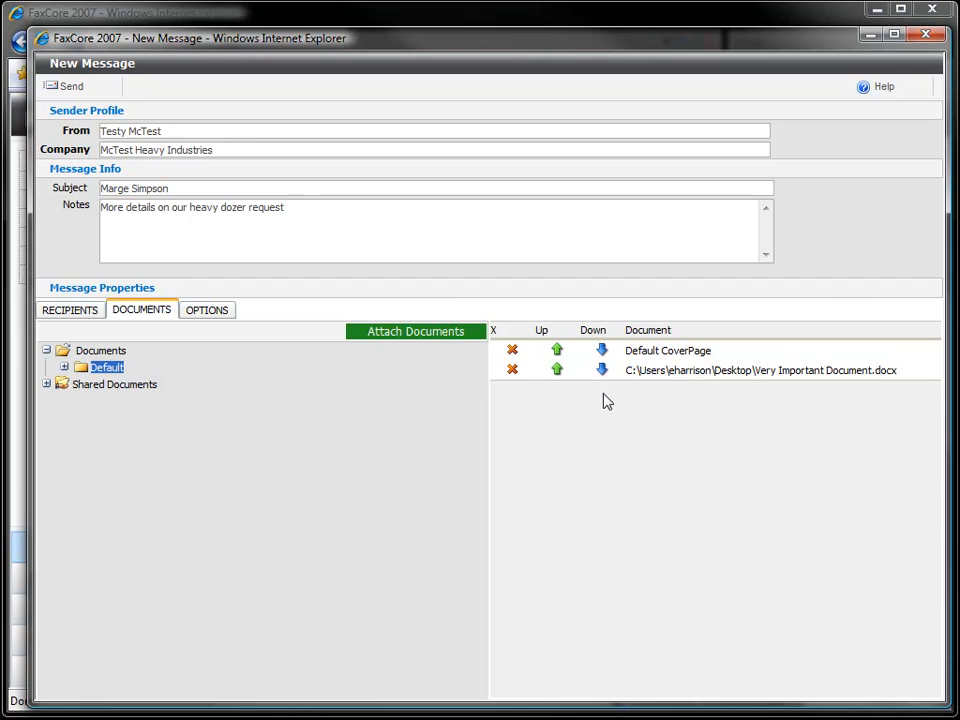
Step: Keep Default CoverPage ahead of the document, send the fax, and acknowledge message 10045
left_click(602, 352)
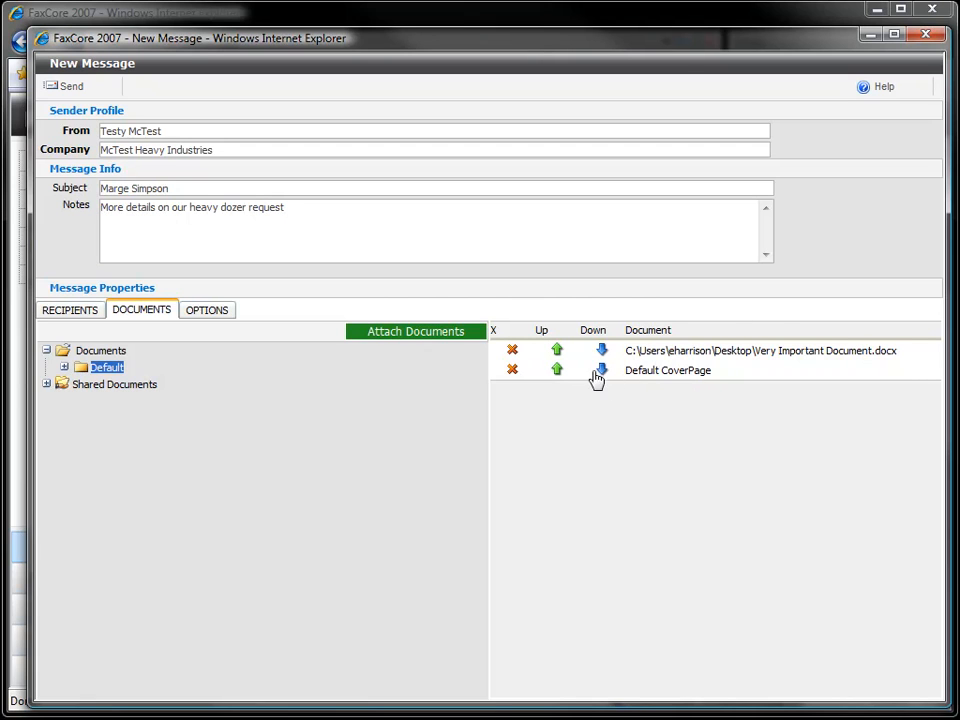
left_click(558, 372)
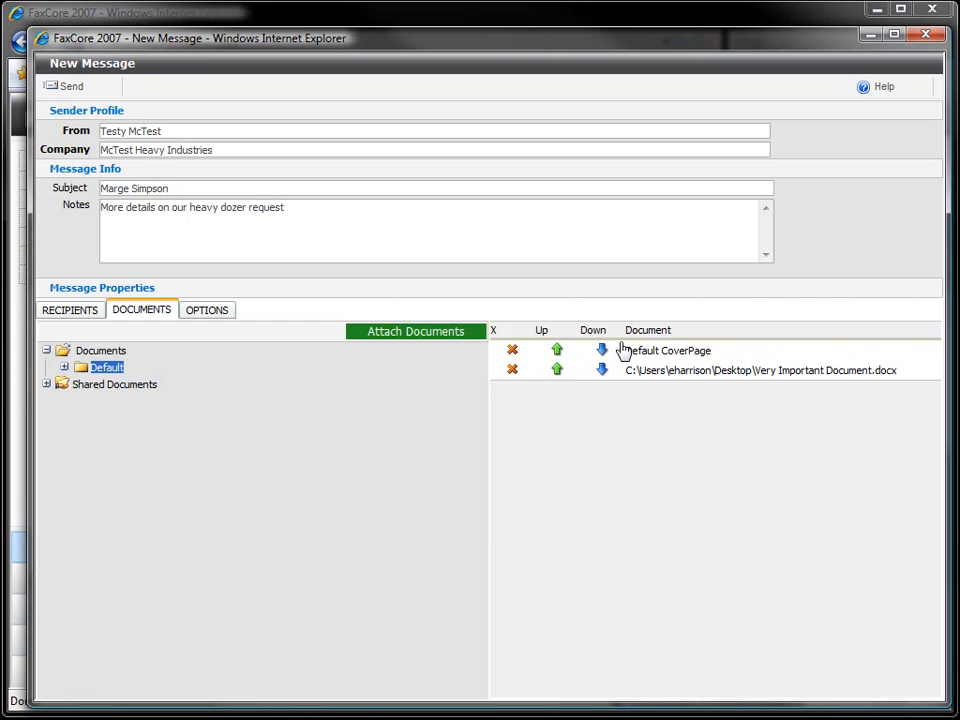
left_click(70, 90)
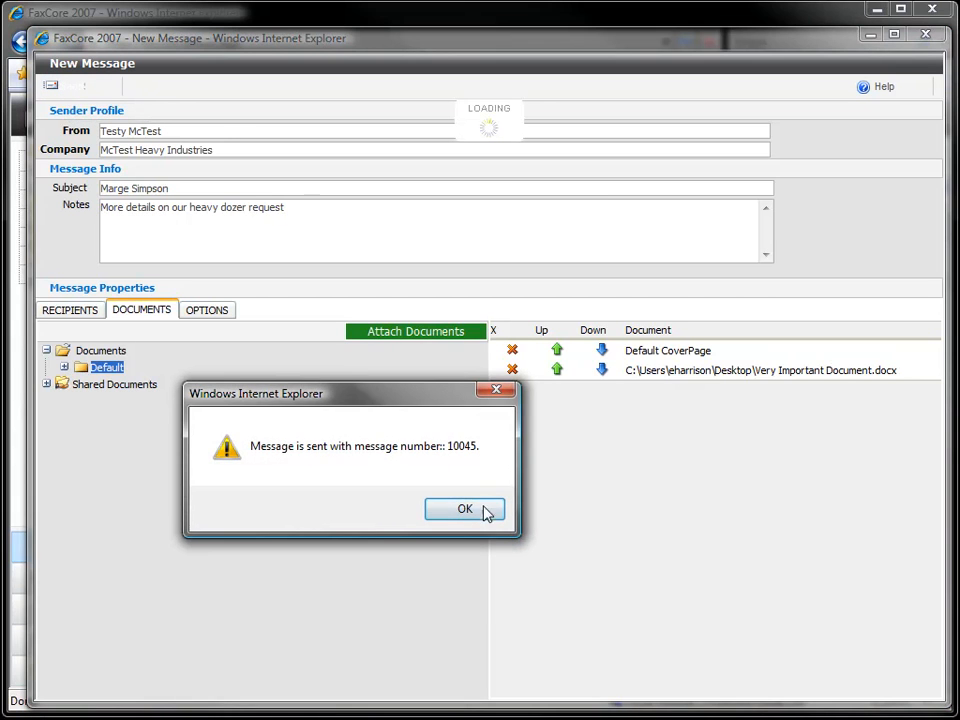
left_click(486, 516)
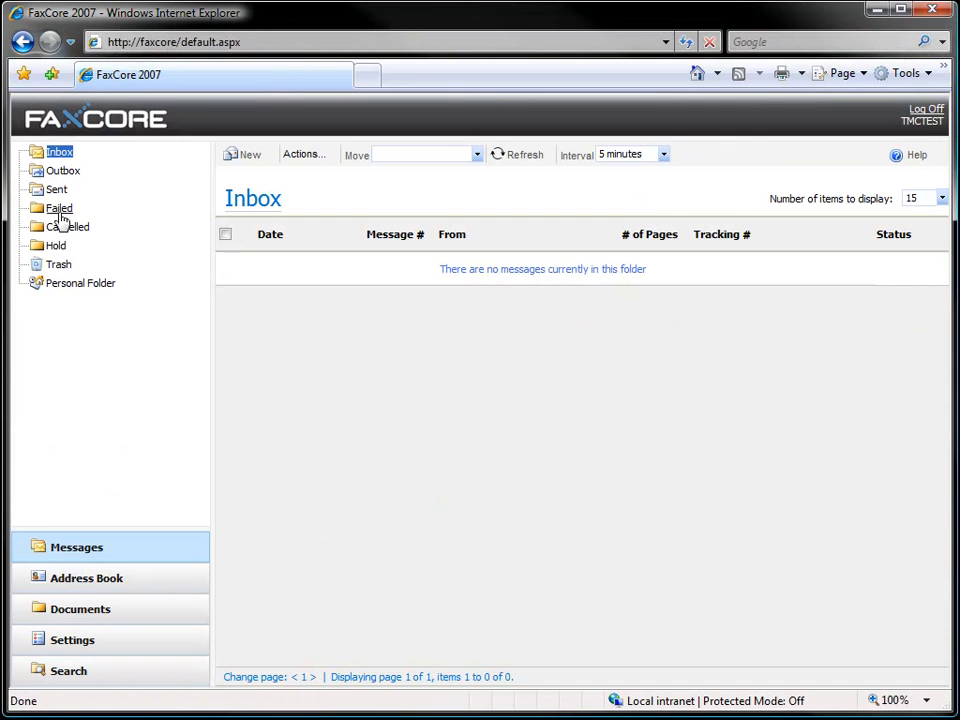
Step: Refresh the Outbox repeatedly until the new fax has left it
left_click(63, 173)
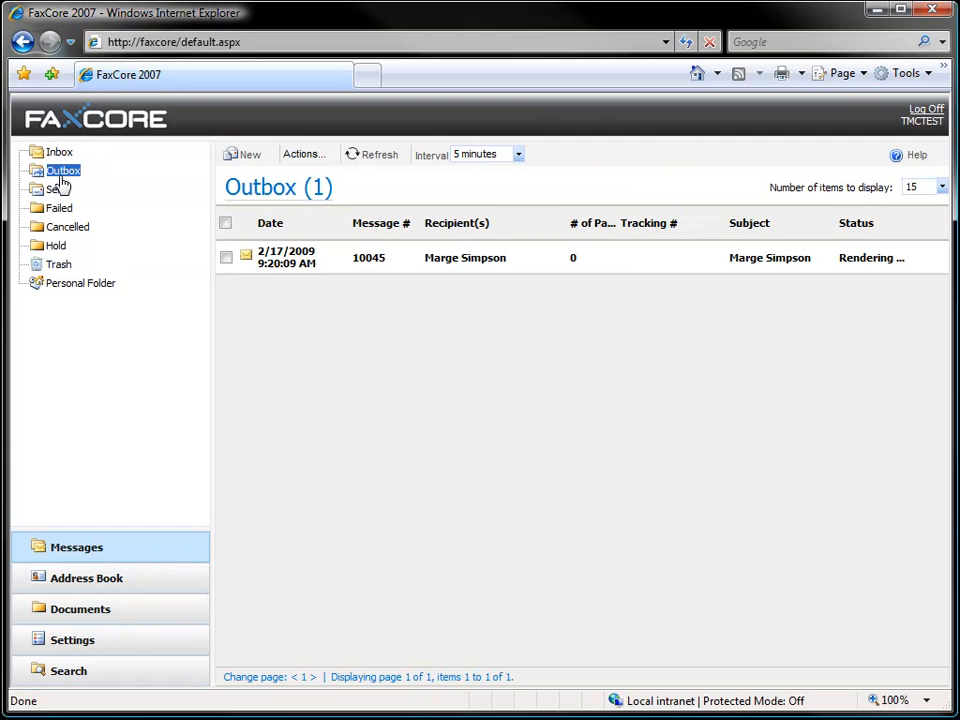
left_click(372, 164)
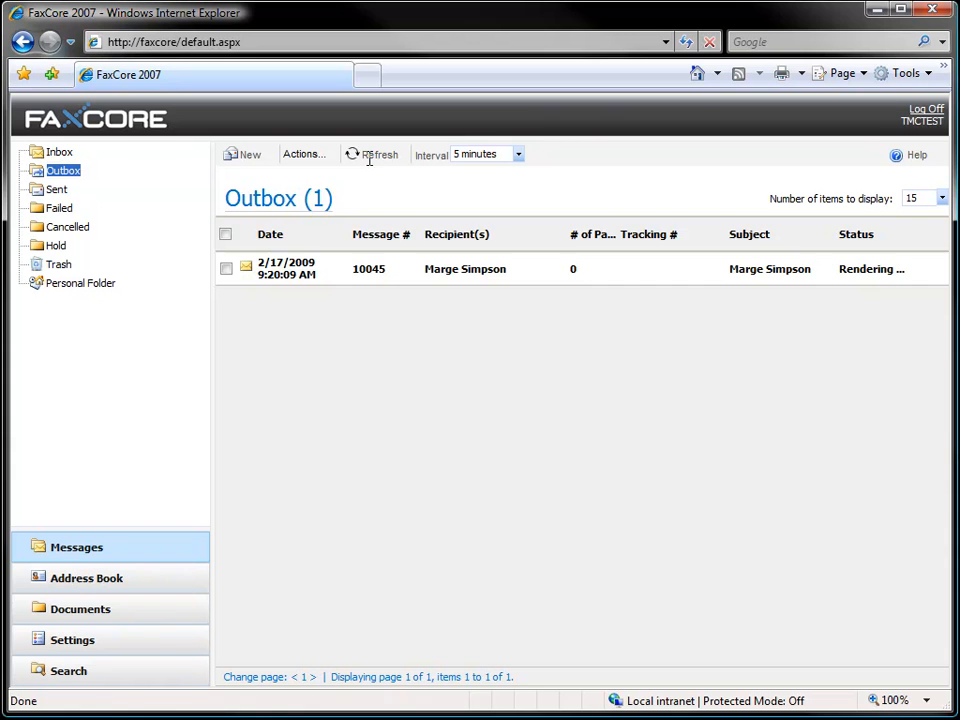
left_click(369, 158)
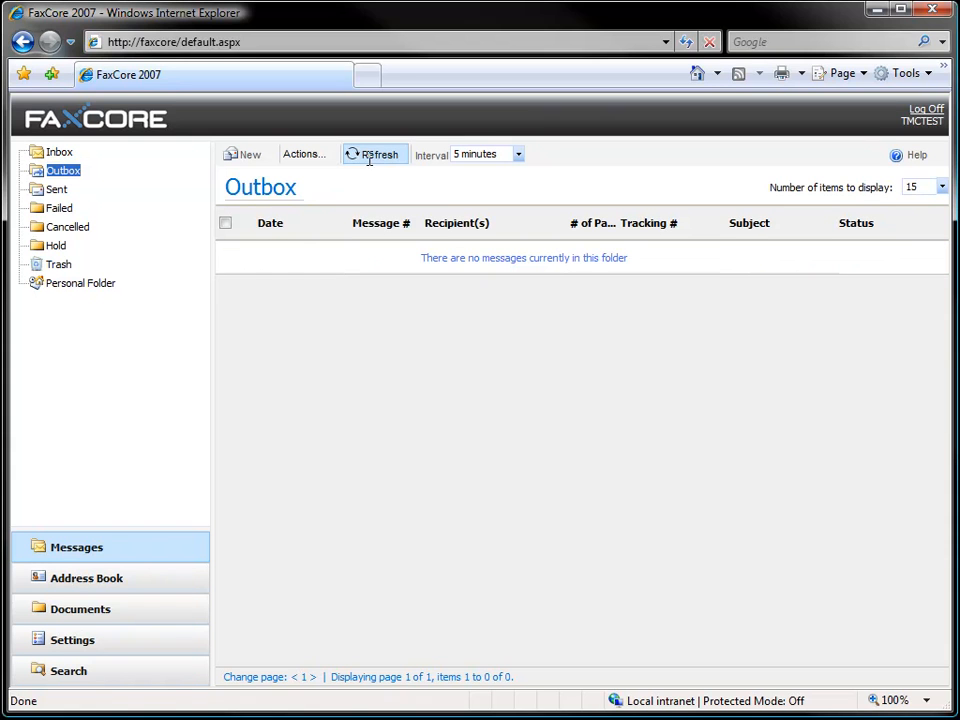
left_click(304, 154)
Step: Check the Sent and Failed folders, ending on Sent with messages 10045 and 10044 listed
left_click(55, 190)
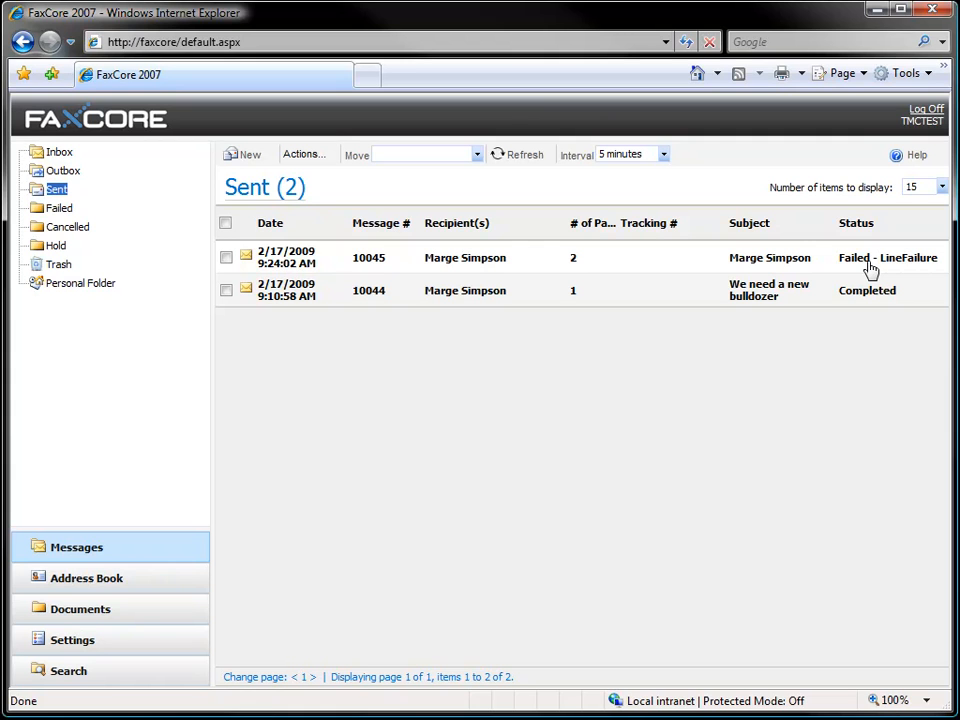
left_click(60, 208)
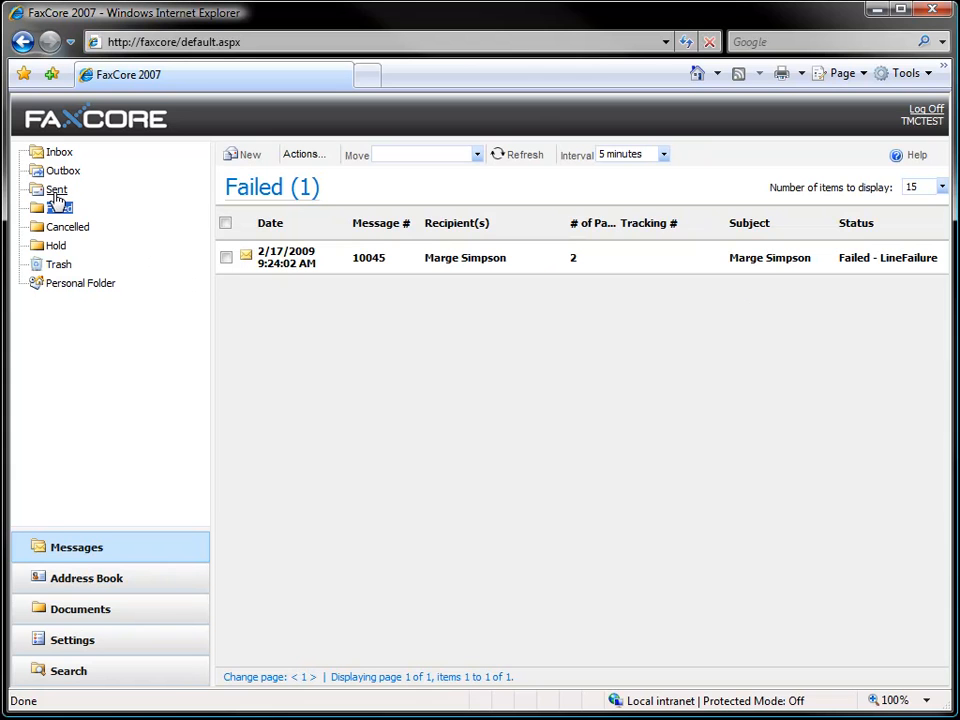
left_click(56, 190)
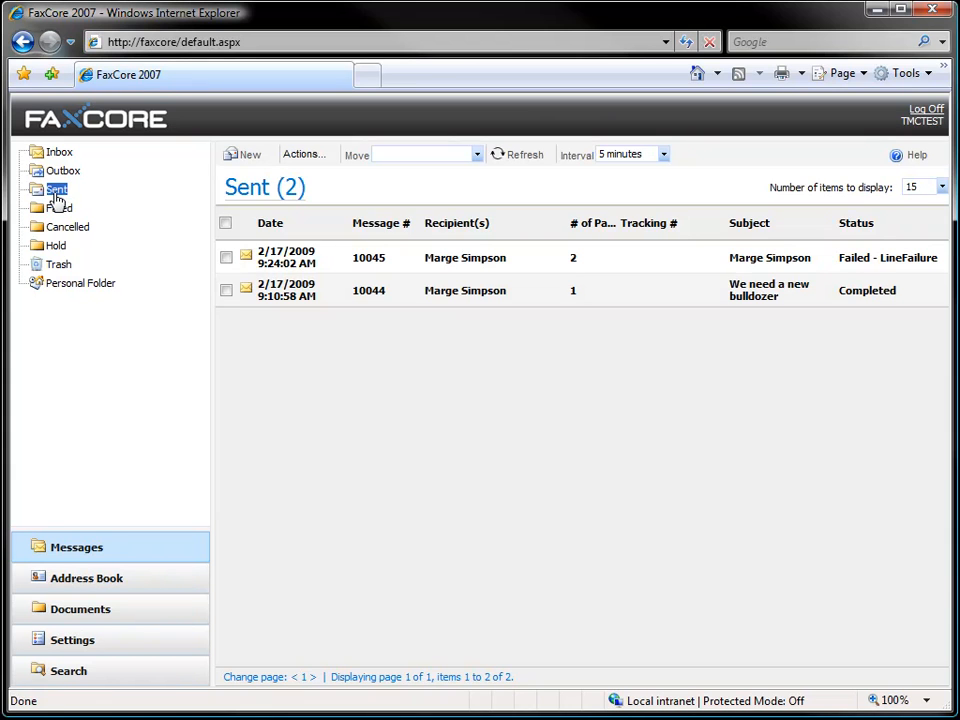